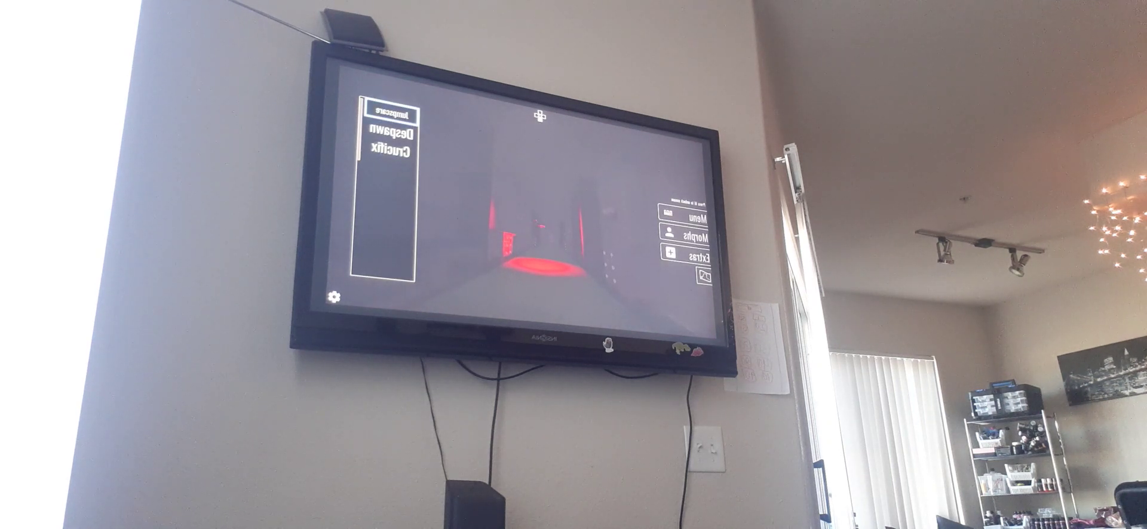
key(Down)
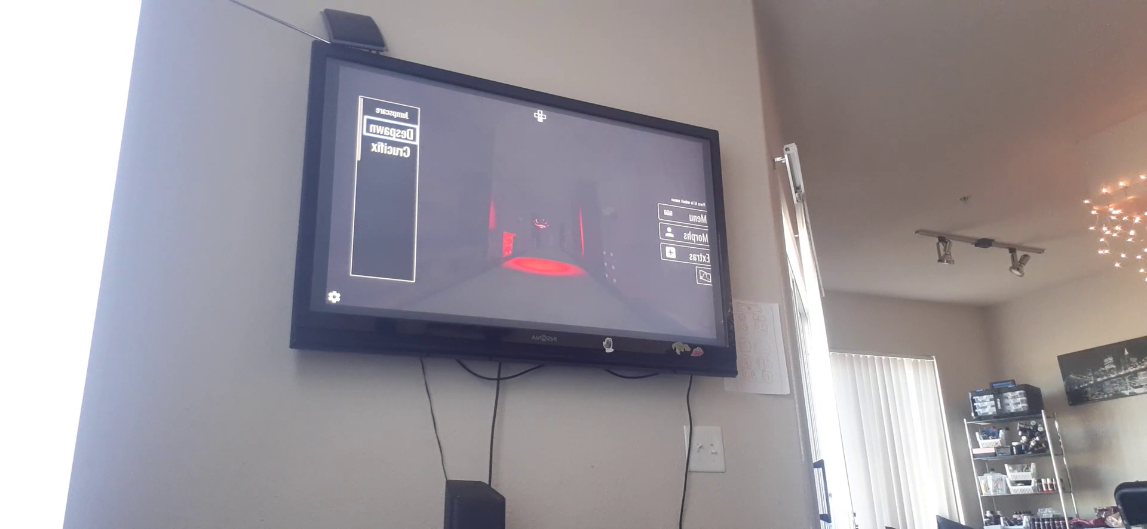
key(Return)
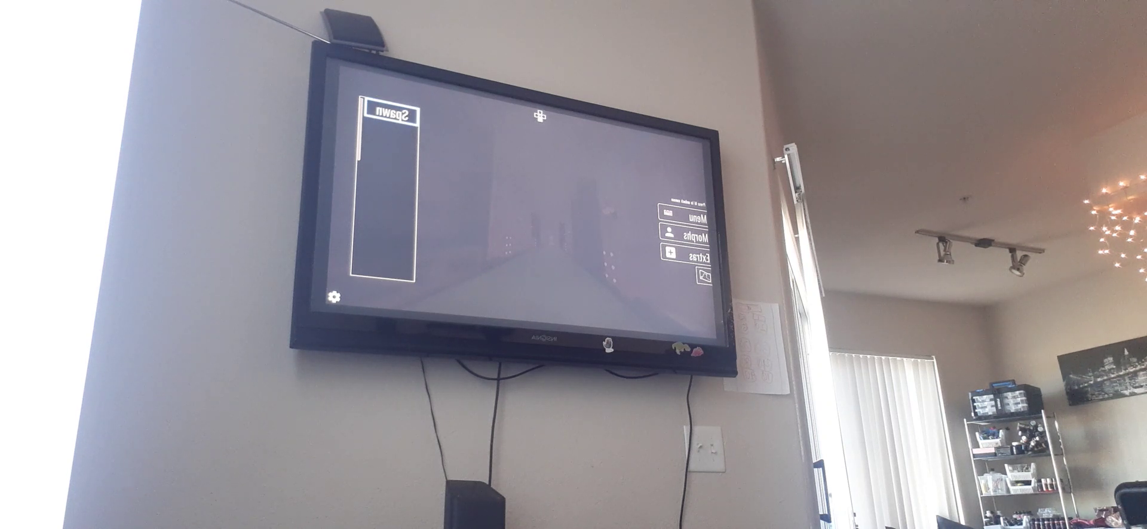
key(Return)
key(Escape)
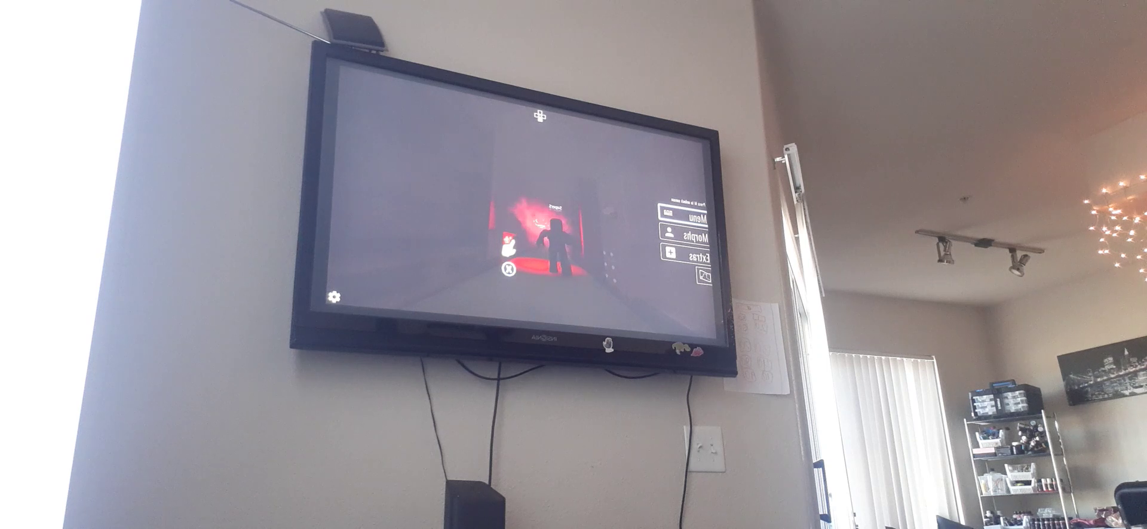